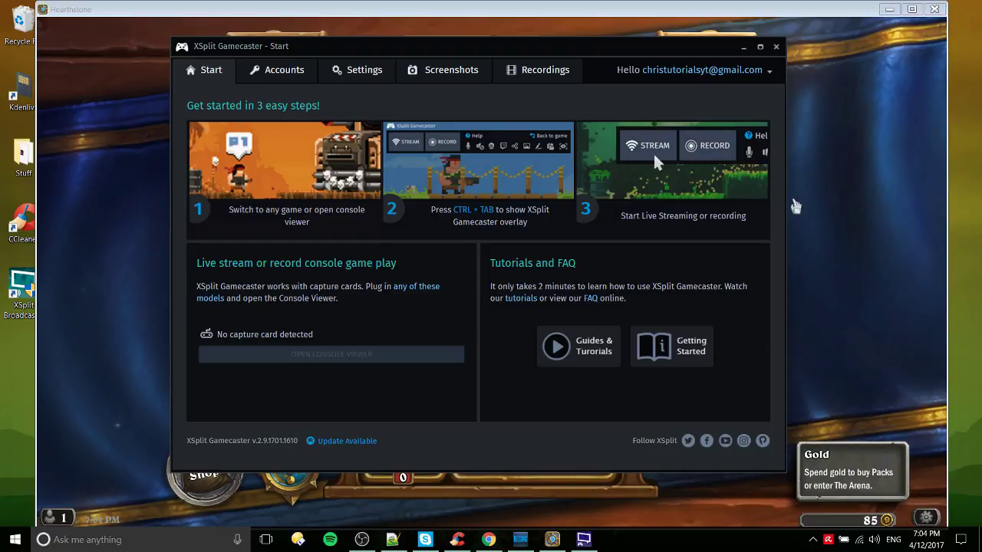
# Switch to the Hearthstone window, show the XSplit Gamecaster in-game overlay, and return to the game
pyautogui.click(819, 203)
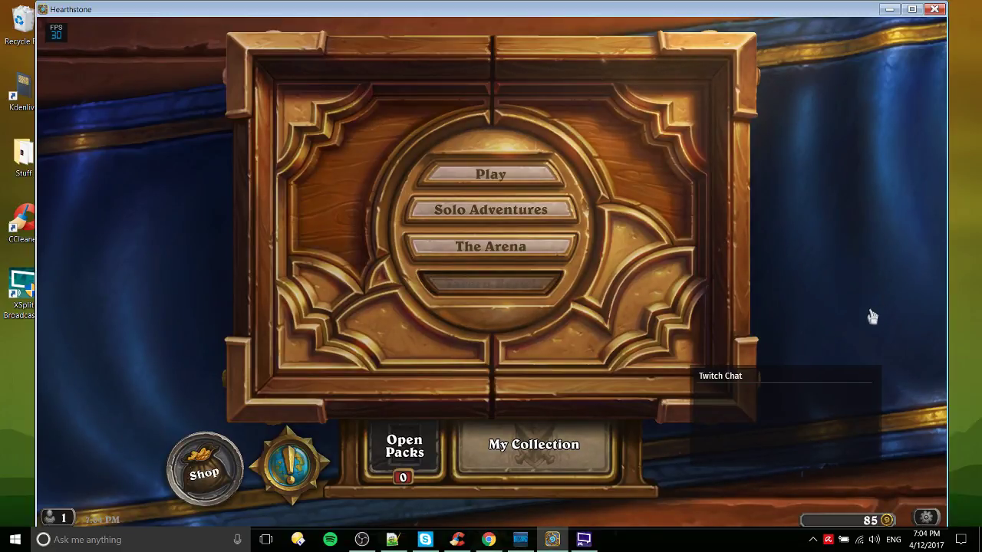
pyautogui.hotkey('ctrl', 'Tab')
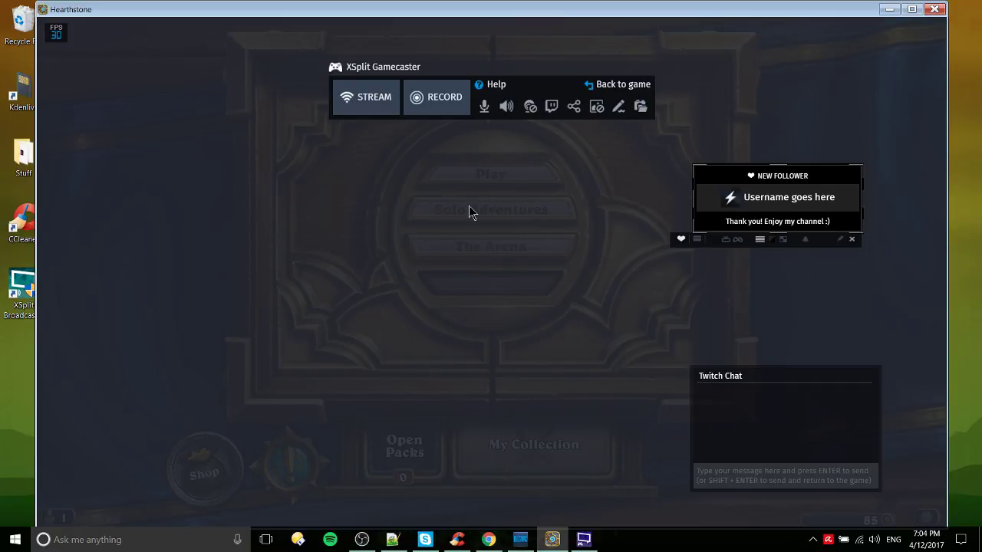
pyautogui.hotkey('ctrl', 'Tab')
# Switch back to the XSplit Gamecaster window and review the accounts linked for live streaming, video sharing and social networks
pyautogui.click(584, 539)
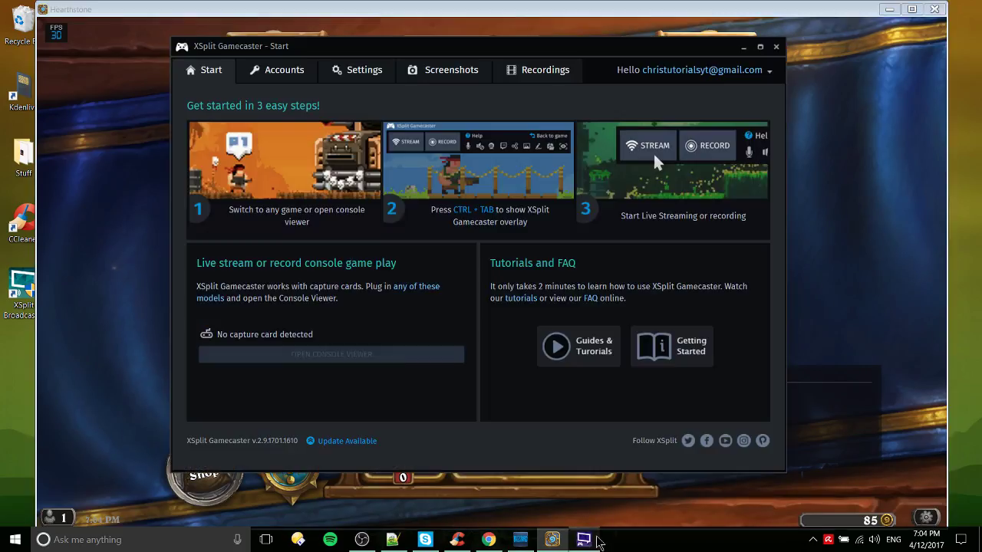
pyautogui.click(285, 69)
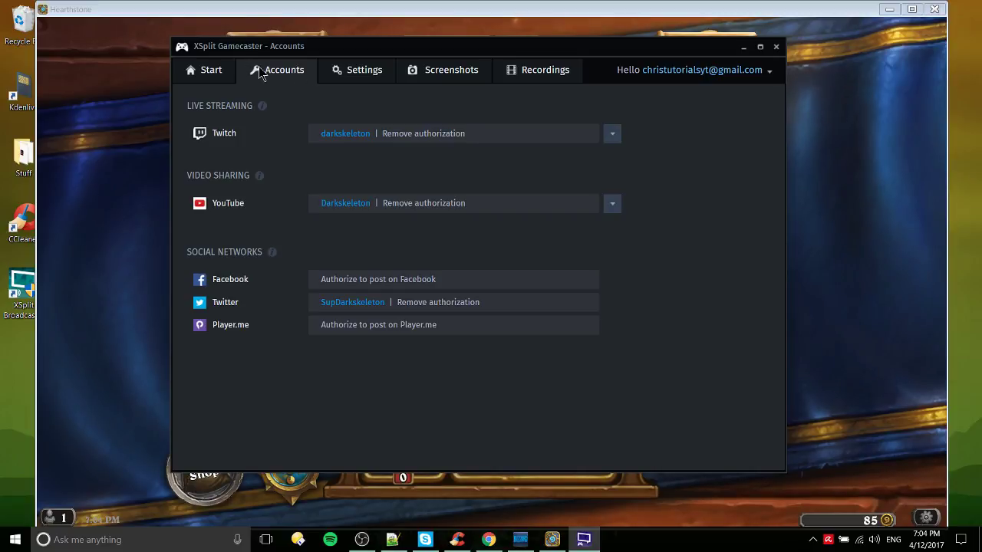
pyautogui.click(223, 75)
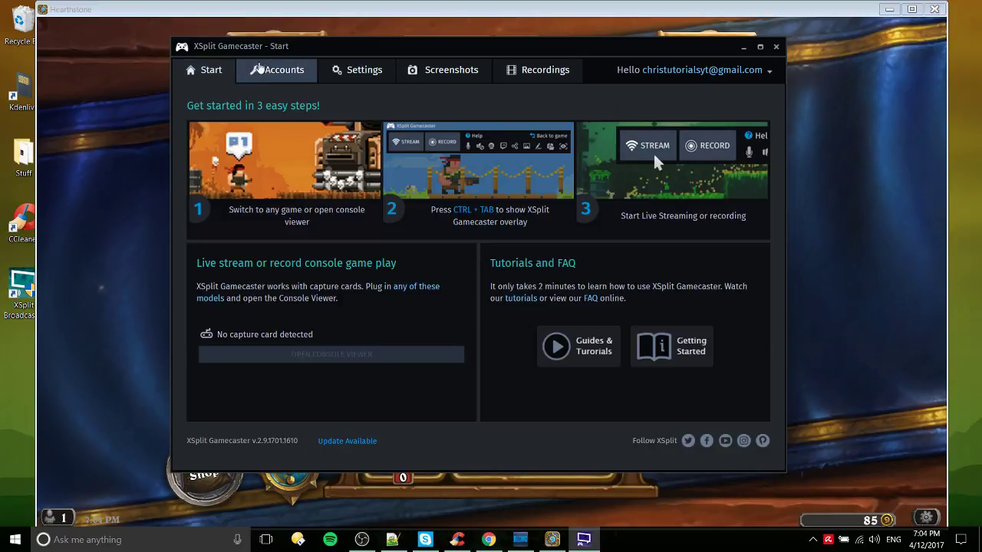
pyautogui.click(285, 73)
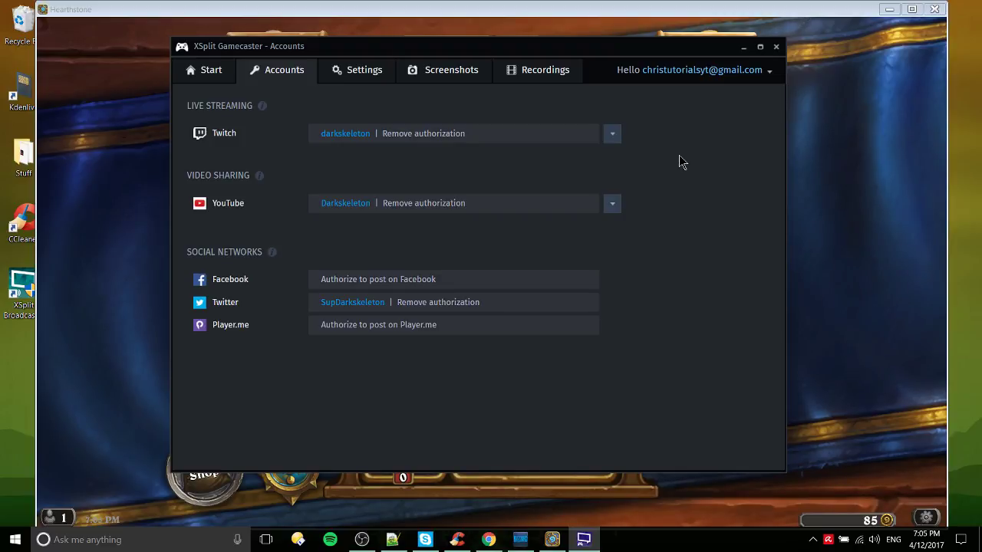
# Open the settings and check the available microphone devices without changing the selection
pyautogui.click(372, 72)
pyautogui.scroll(-1, 519, 207)
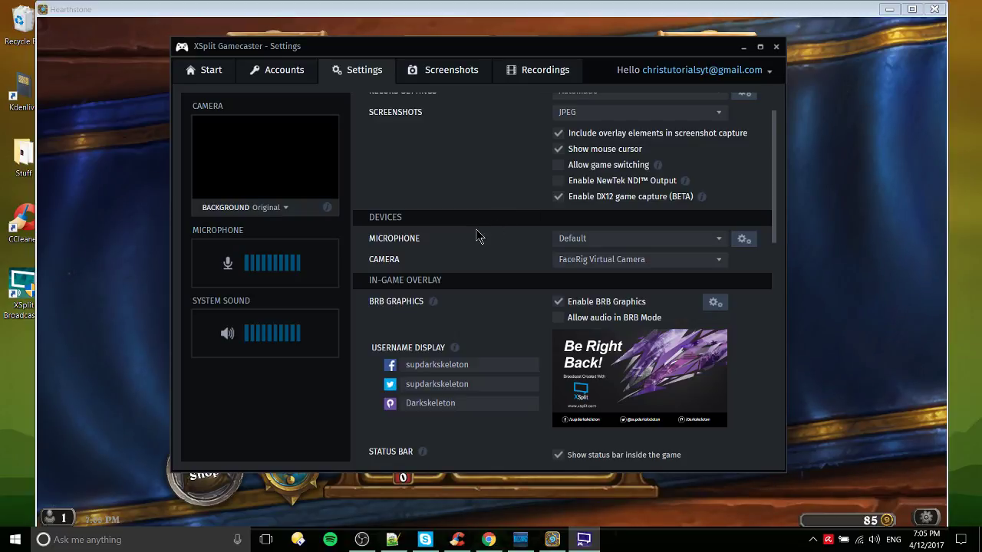
pyautogui.click(571, 238)
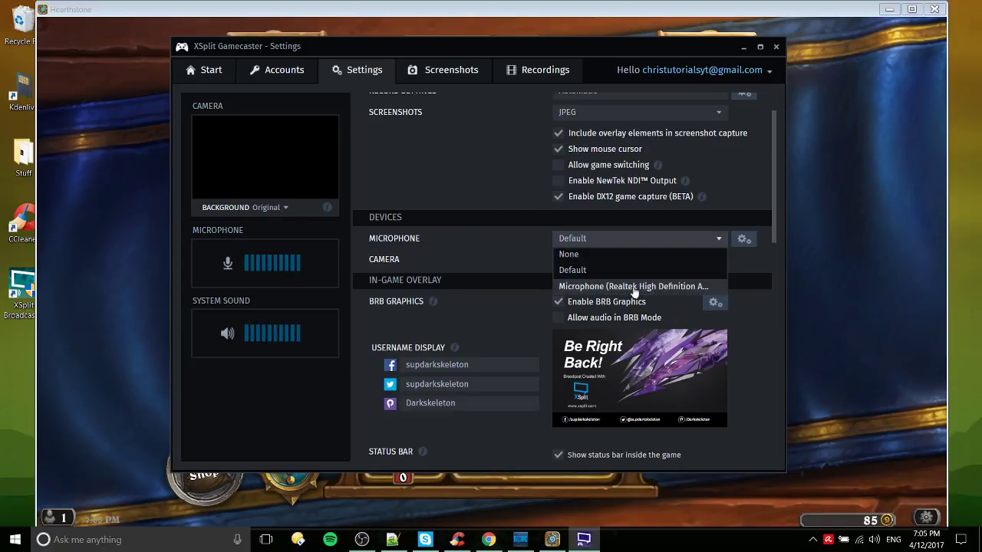
pyautogui.click(690, 240)
# Look through the available camera devices and set the camera to None
pyautogui.click(727, 260)
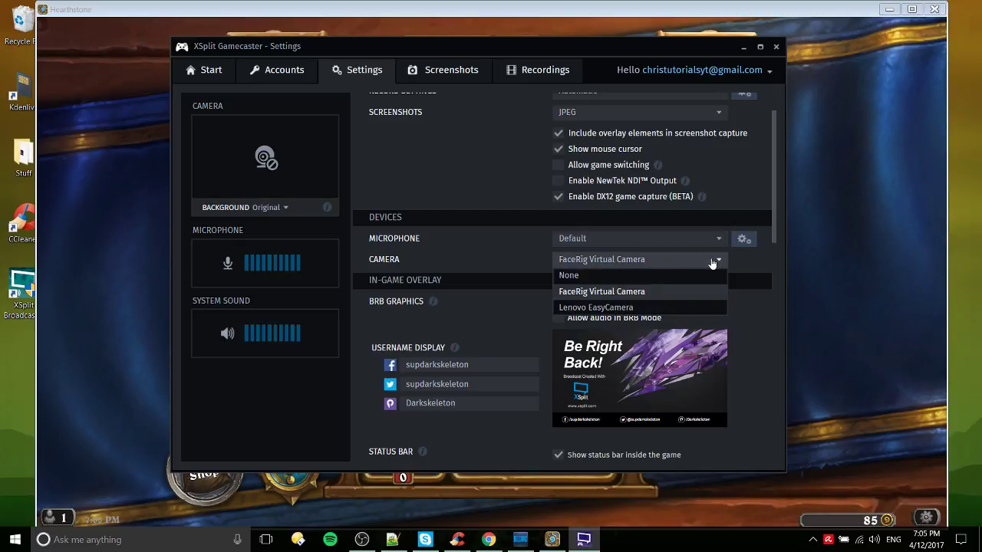
pyautogui.click(717, 258)
pyautogui.click(717, 258)
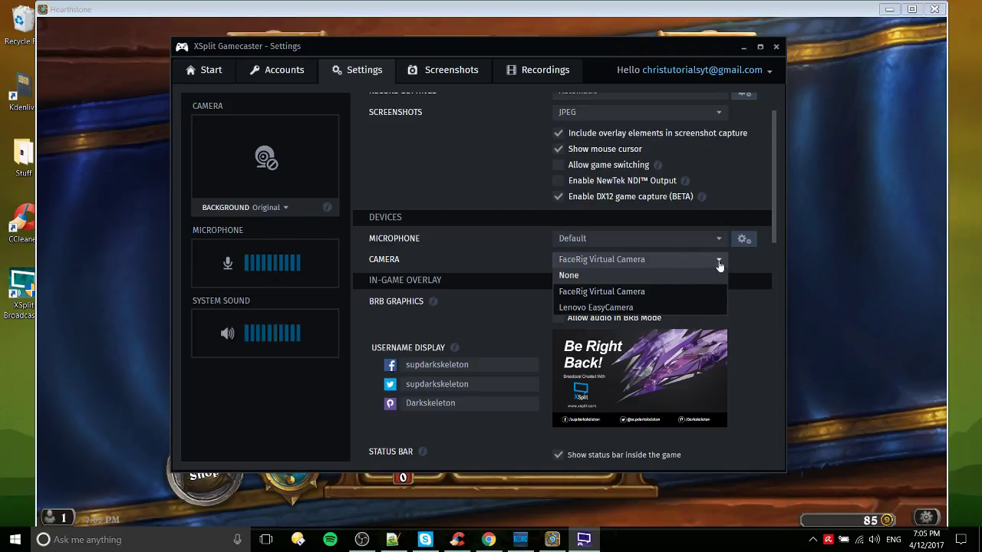
pyautogui.click(720, 264)
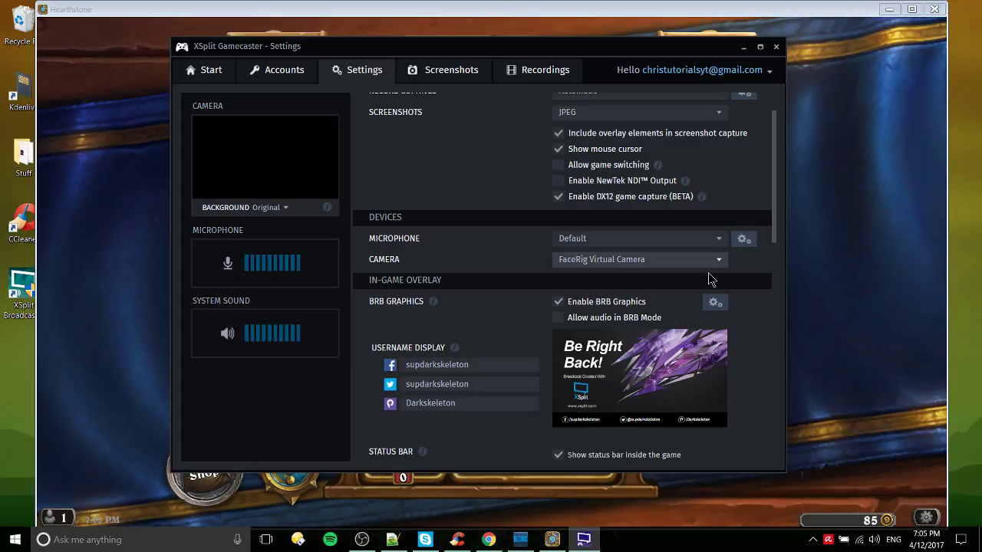
pyautogui.click(716, 263)
pyautogui.click(677, 276)
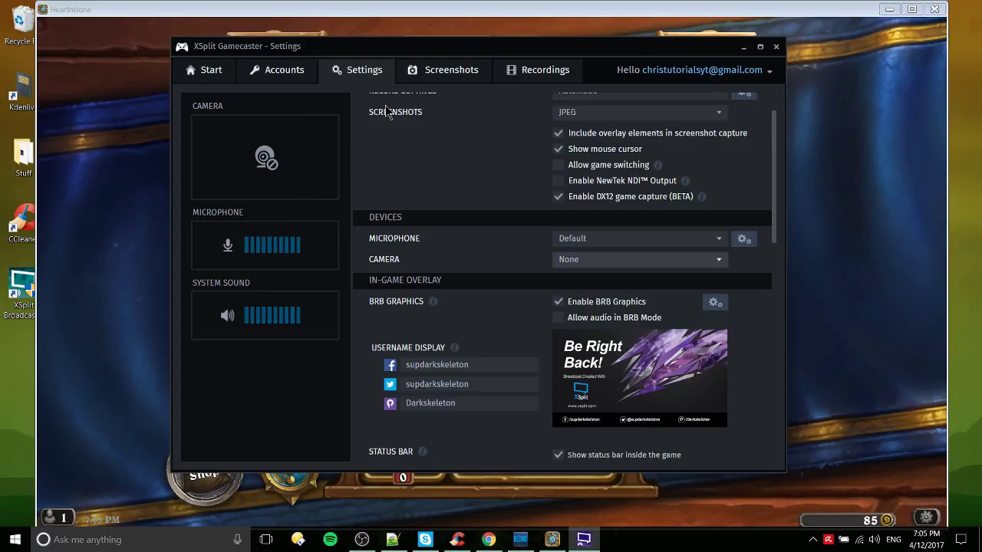
# Review the remaining settings, the saved screenshots and the recordings, and return to the getting-started page
pyautogui.scroll(-1, 476, 201)
pyautogui.scroll(-1, 491, 200)
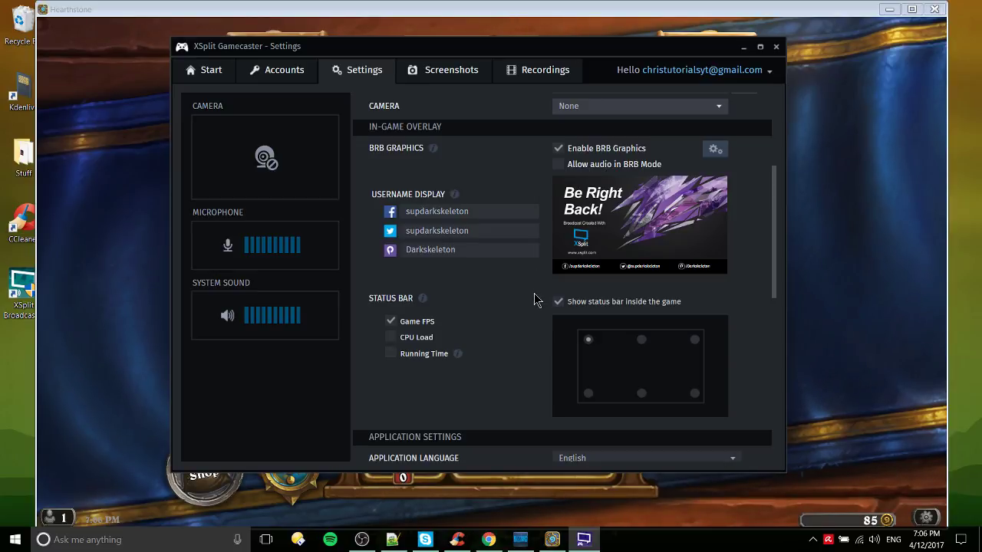
pyautogui.scroll(-1, 534, 298)
pyautogui.scroll(4, 532, 293)
pyautogui.click(476, 83)
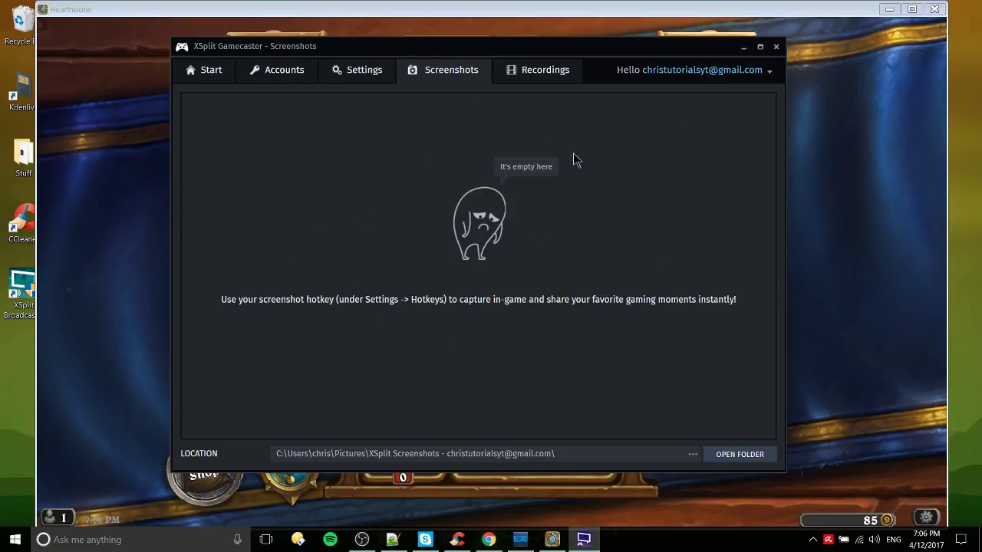
pyautogui.click(529, 77)
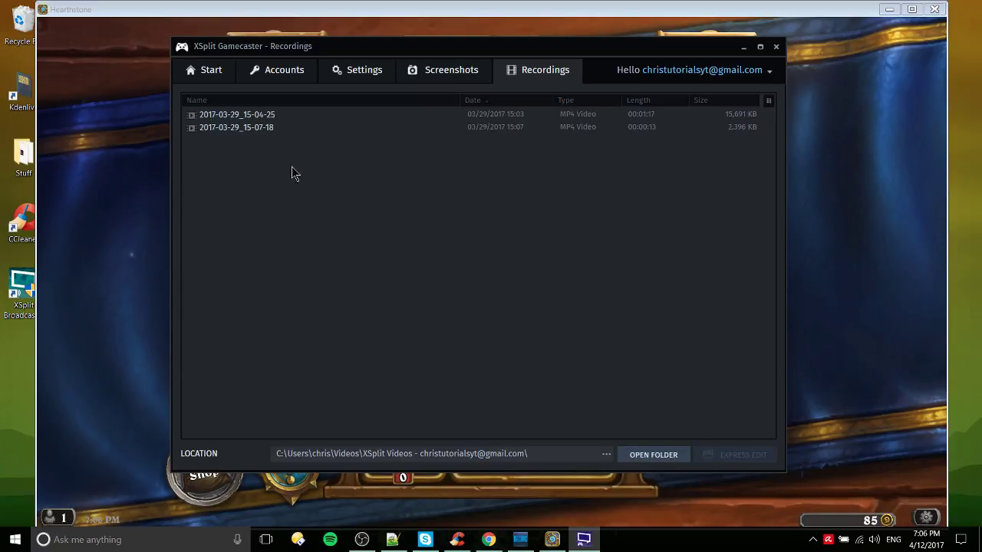
pyautogui.click(218, 79)
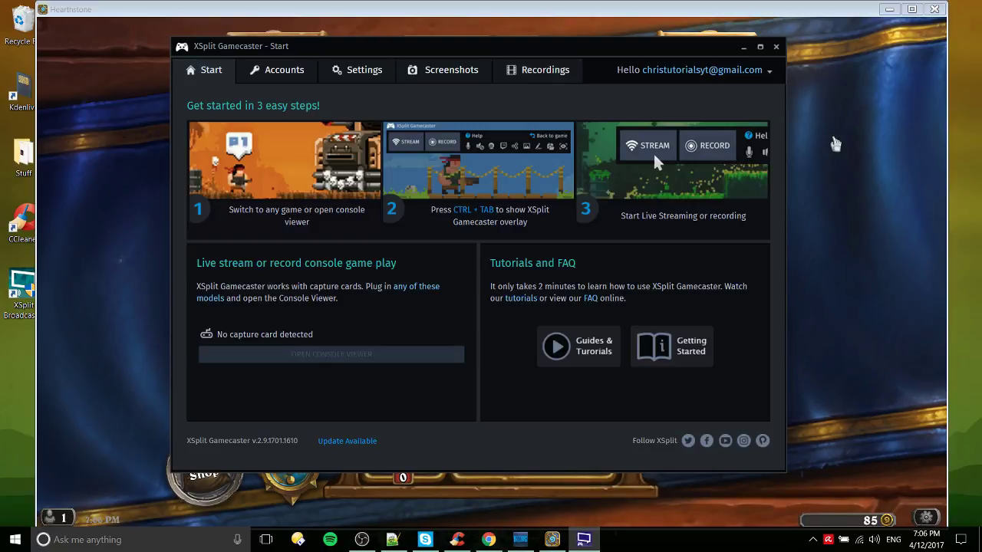
# Reopen the overlay in Hearthstone, and toggle the Twitch chat panel and the followers and subscribers panel off and back on
pyautogui.click(833, 144)
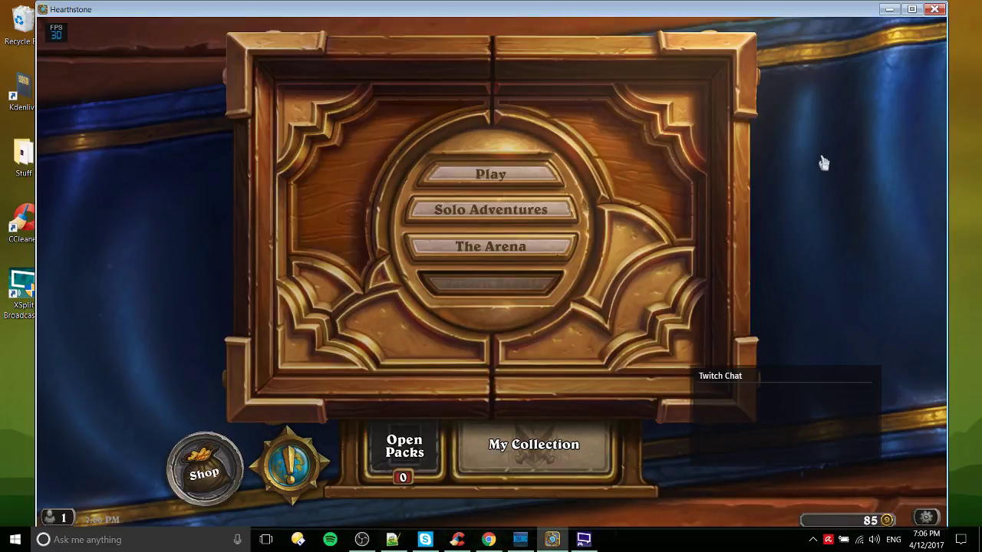
pyautogui.hotkey('ctrl', 'Tab')
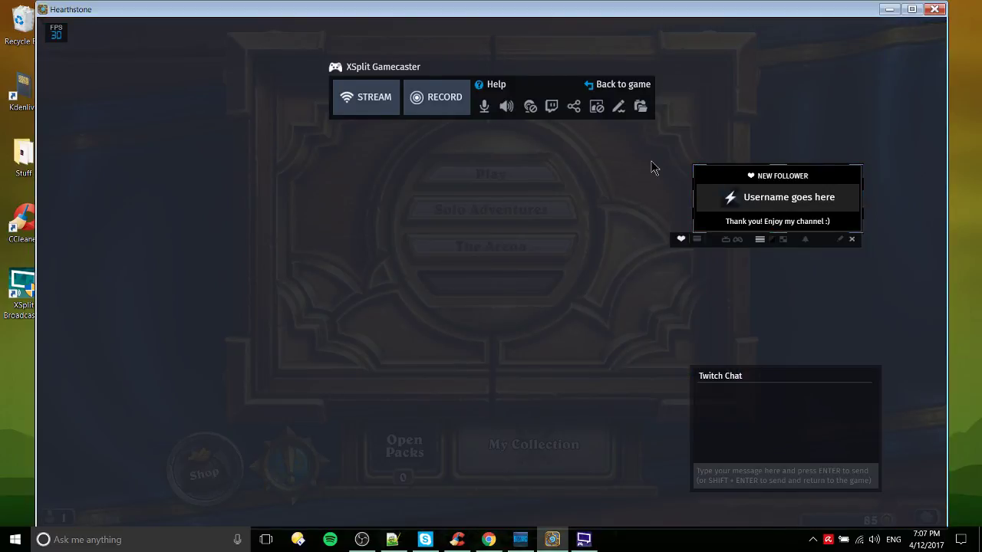
pyautogui.moveTo(491, 109)
pyautogui.click(551, 107)
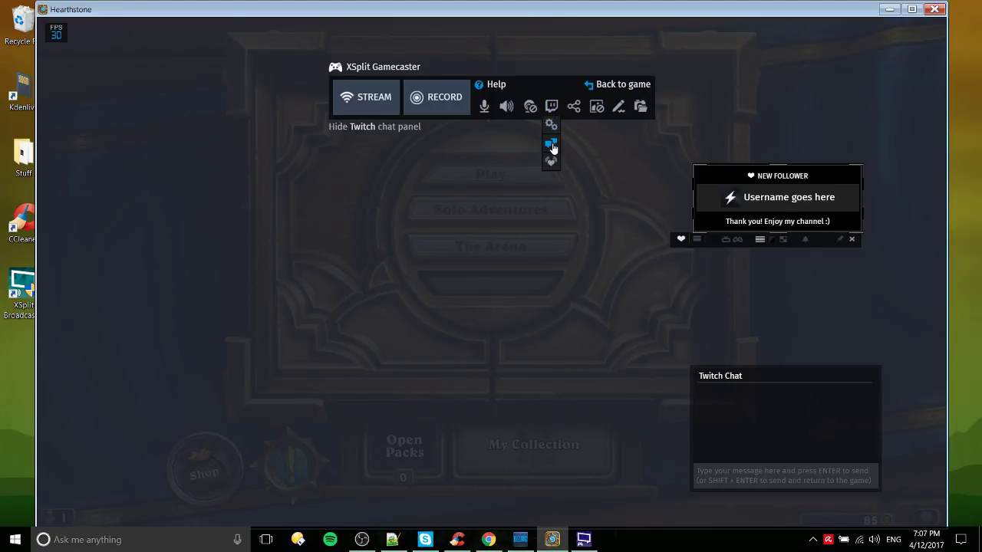
pyautogui.click(552, 146)
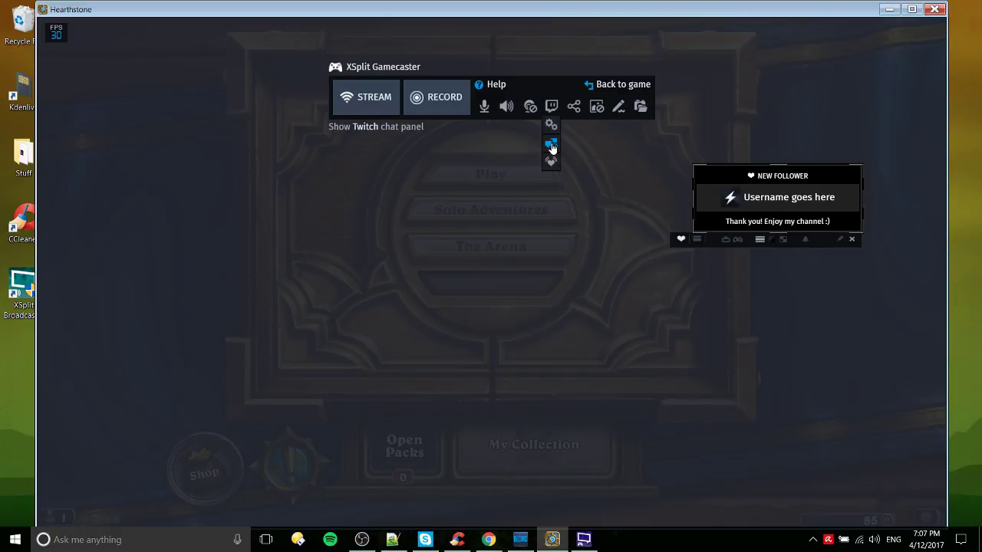
pyautogui.click(552, 150)
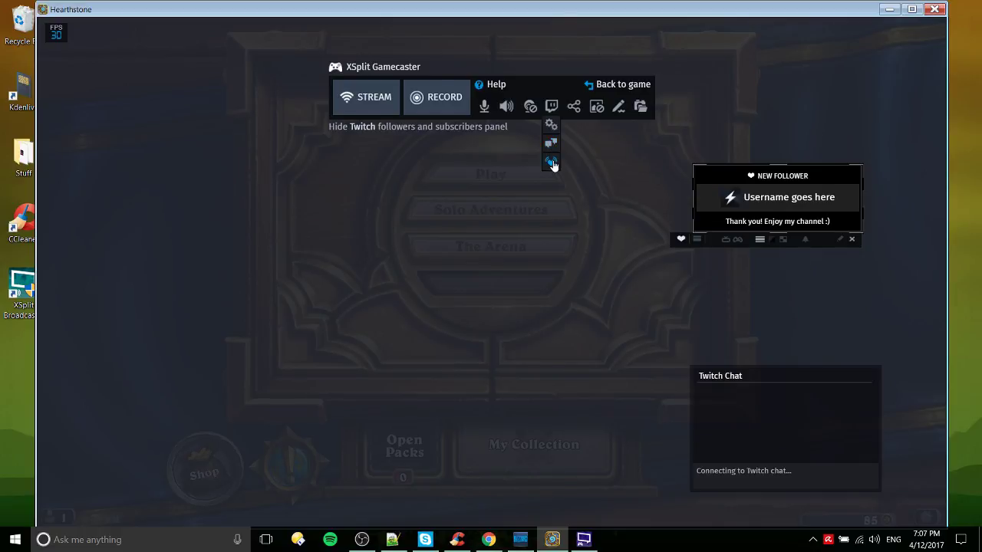
pyautogui.click(552, 162)
pyautogui.click(552, 163)
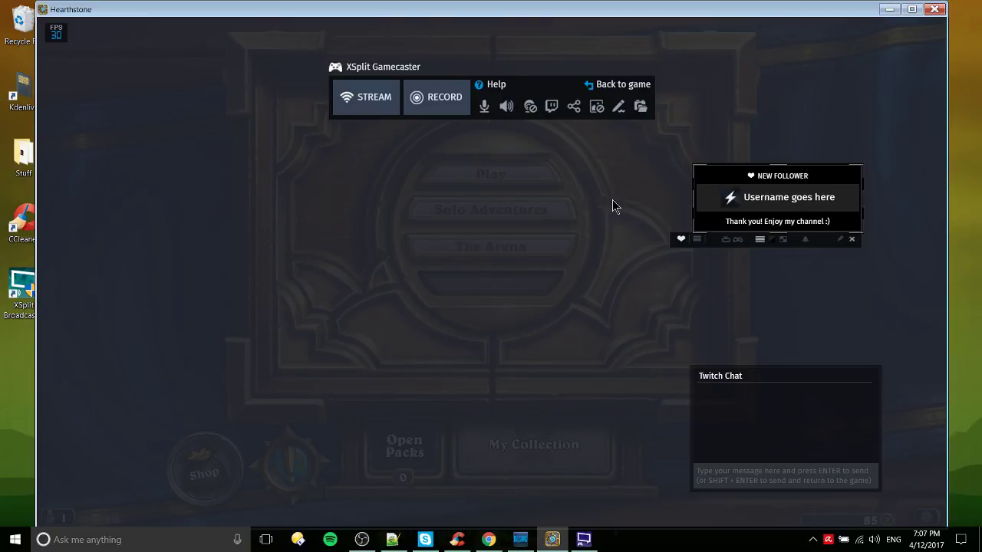
# Move the Twitch chat panel slightly higher and preview its placement in the game
pyautogui.moveTo(732, 242)
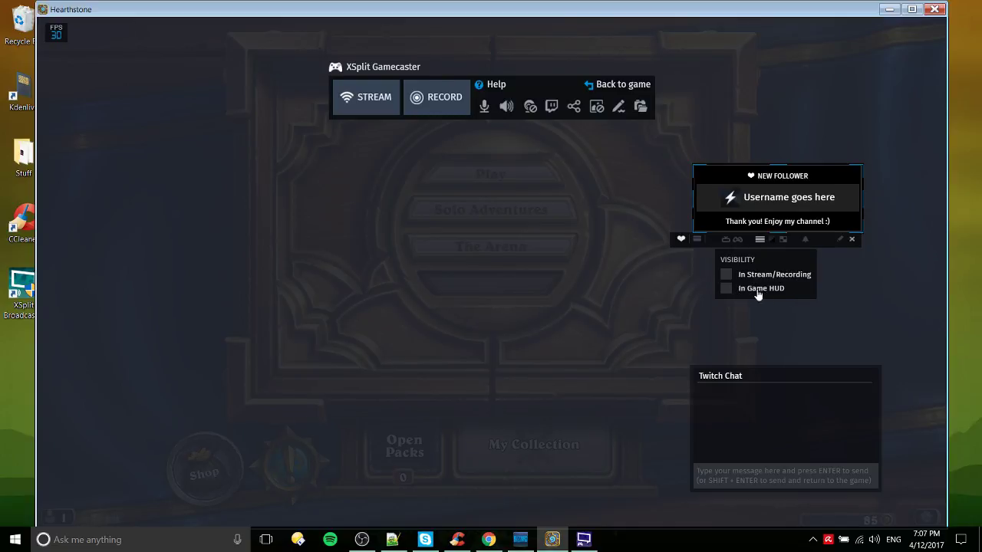
pyautogui.moveTo(772, 374); pyautogui.dragTo(782, 353)
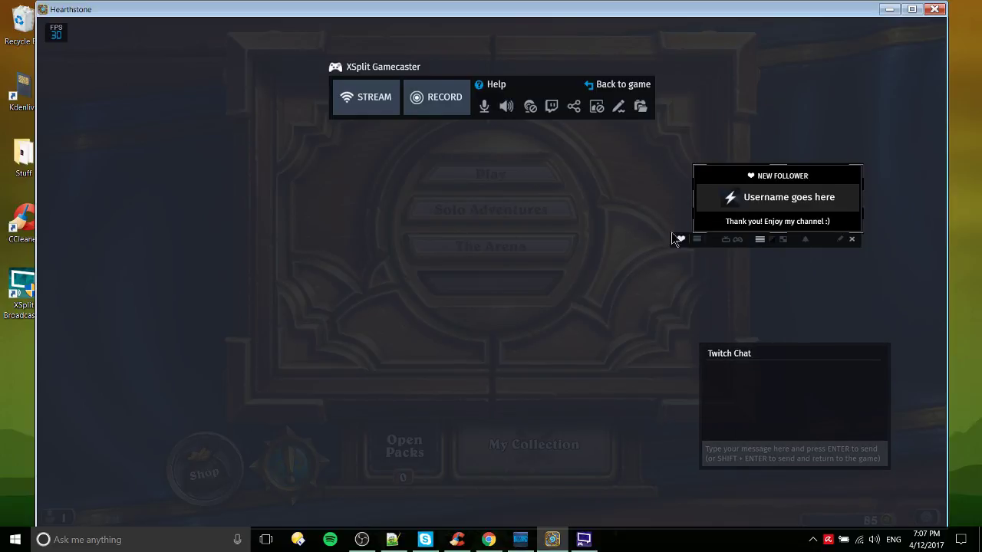
pyautogui.hotkey('ctrl', 'Tab')
pyautogui.hotkey('ctrl', 'Tab')
# Make the follower notifications visible both in the stream/recording and in the game HUD
pyautogui.click(728, 239)
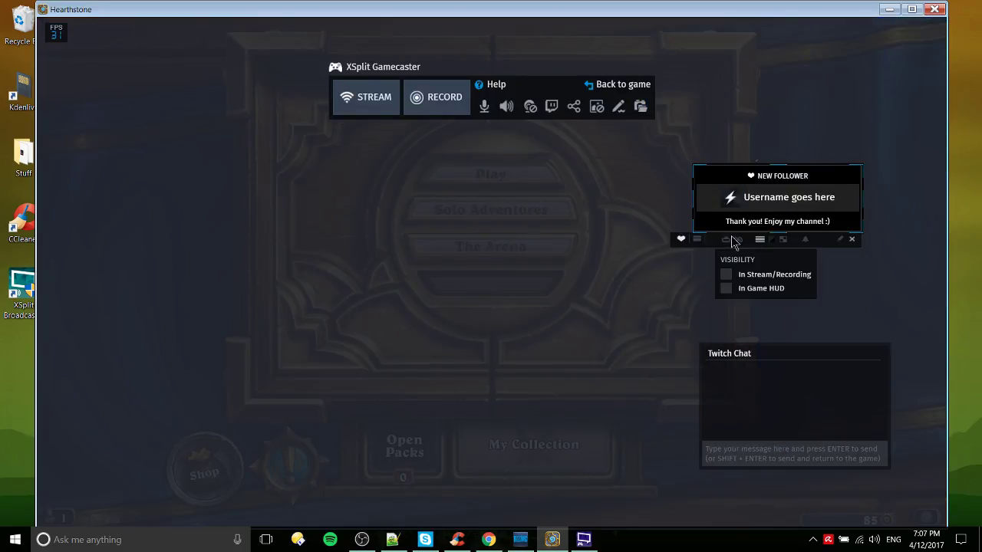
pyautogui.hotkey('ctrl', 'Tab')
pyautogui.hotkey('ctrl', 'Tab')
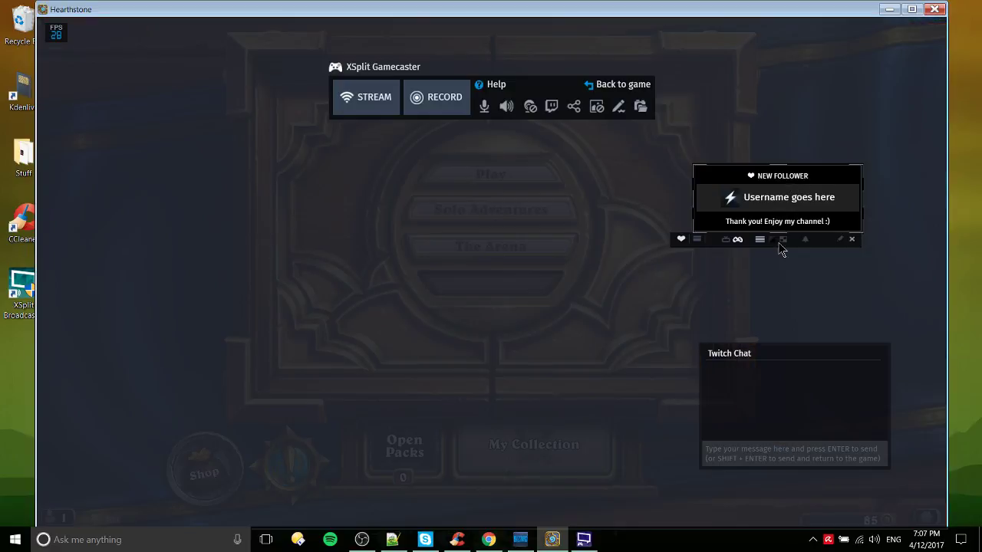
pyautogui.click(736, 240)
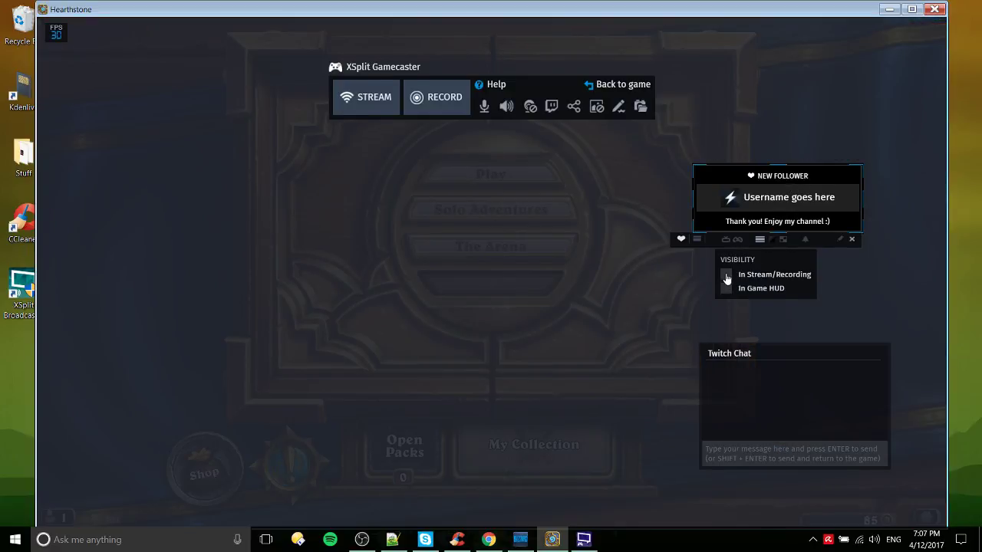
pyautogui.click(726, 275)
pyautogui.hotkey('ctrl', 'Tab')
pyautogui.hotkey('ctrl', 'Tab')
pyautogui.click(726, 239)
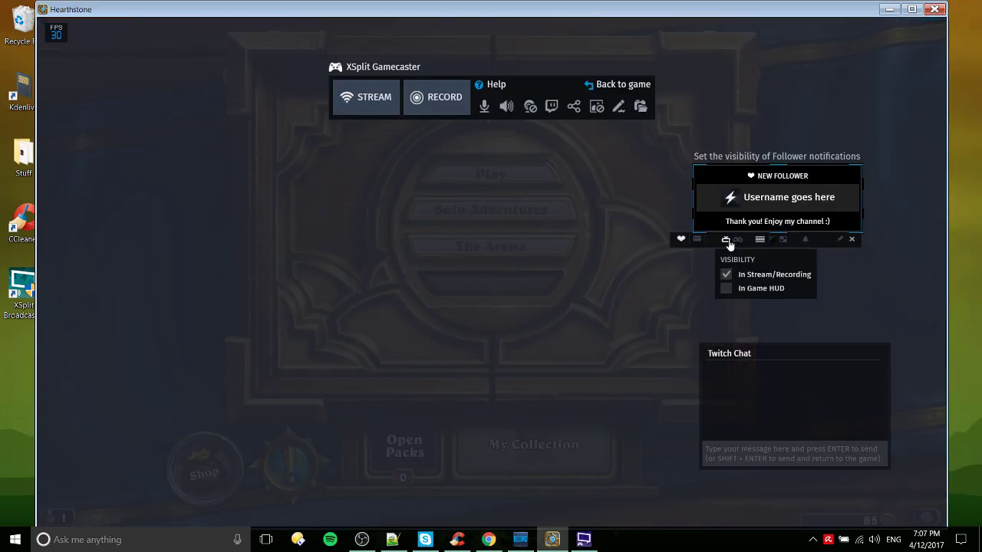
pyautogui.click(727, 290)
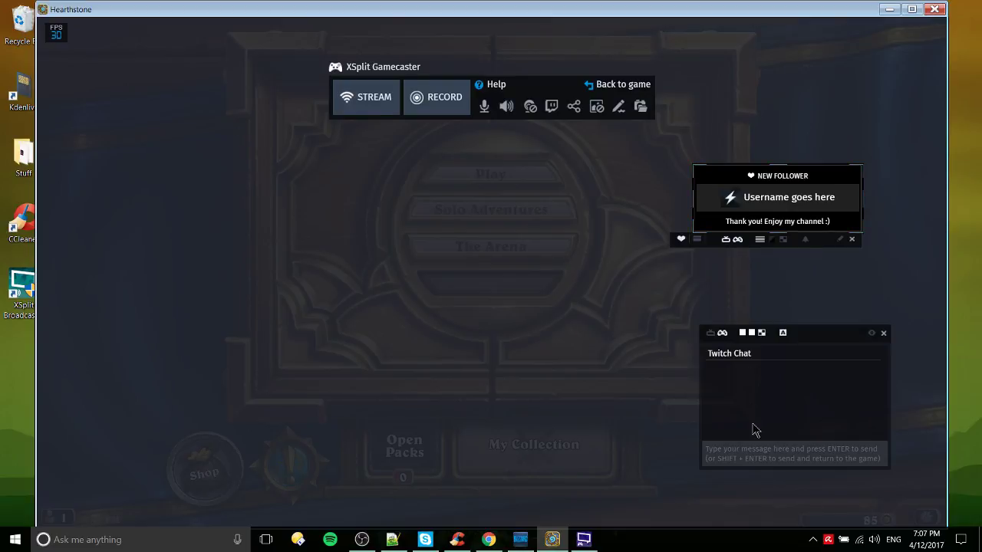
# Move the Twitch chat panel a bit higher, and try showing it in the stream/recording while previewing it in the game
pyautogui.click(782, 332)
pyautogui.click(813, 339)
pyautogui.click(722, 313)
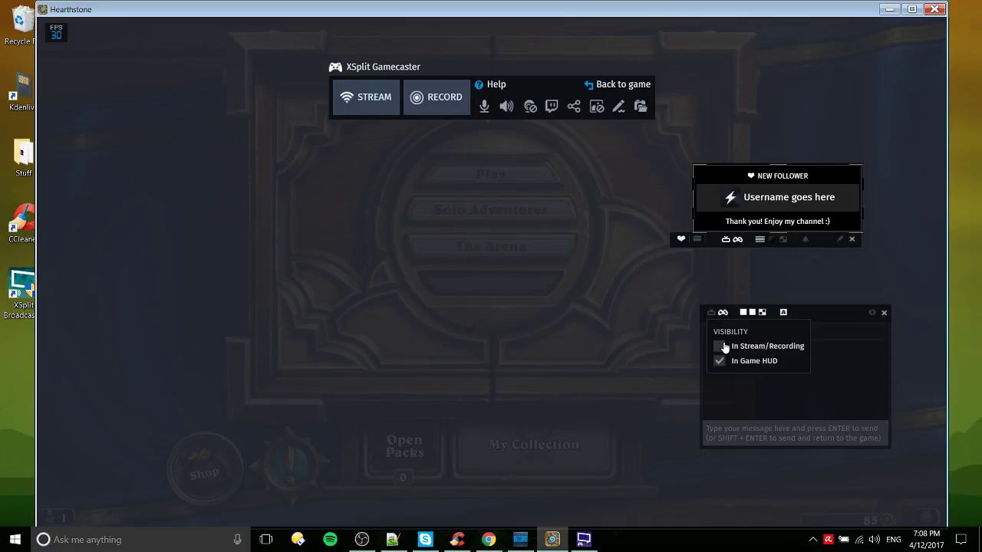
pyautogui.click(721, 347)
pyautogui.hotkey('ctrl', 'Tab')
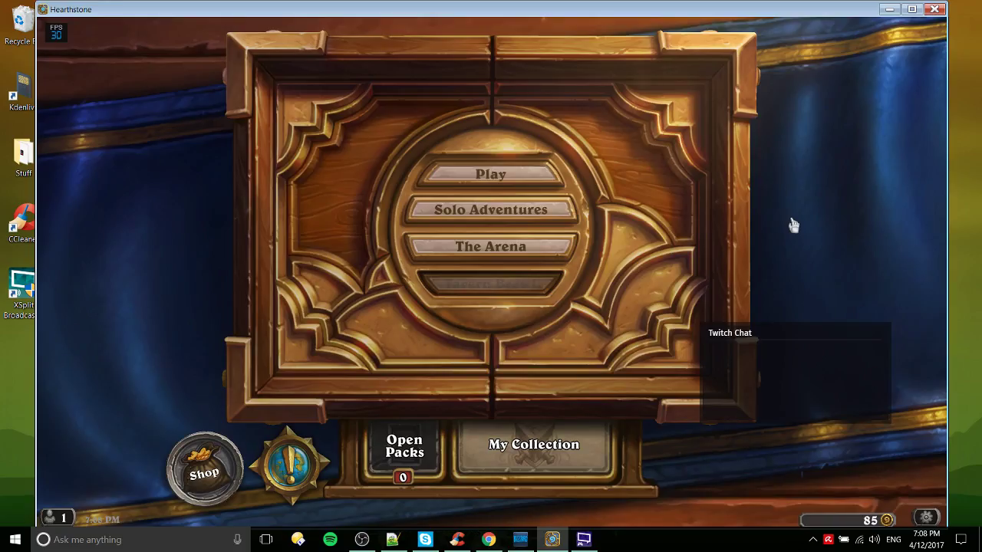
pyautogui.hotkey('ctrl', 'Tab')
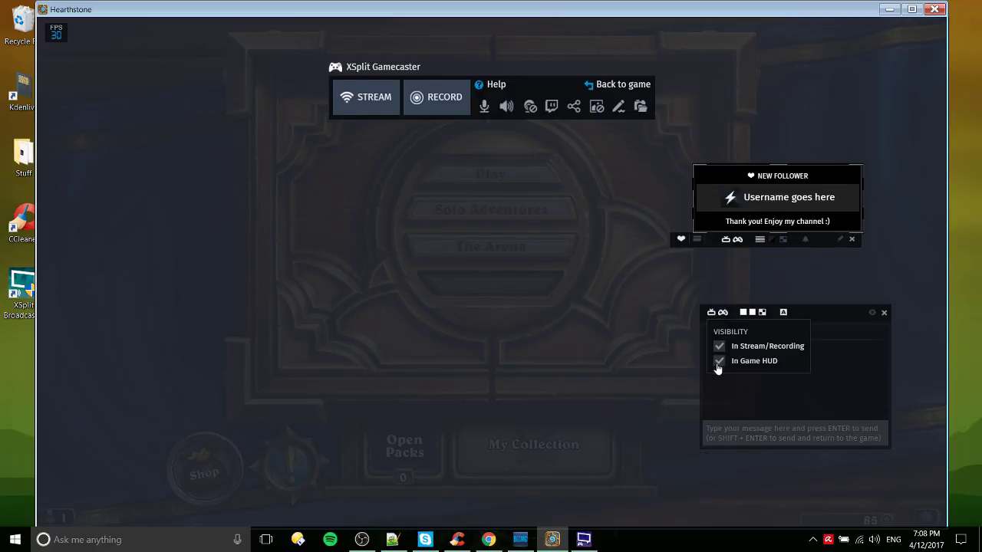
pyautogui.hotkey('ctrl', 'Tab')
pyautogui.hotkey('ctrl', 'Tab')
pyautogui.click(721, 313)
# Try turning the follower notifications' stream/recording visibility off and on, and try other colour themes for them
pyautogui.click(730, 240)
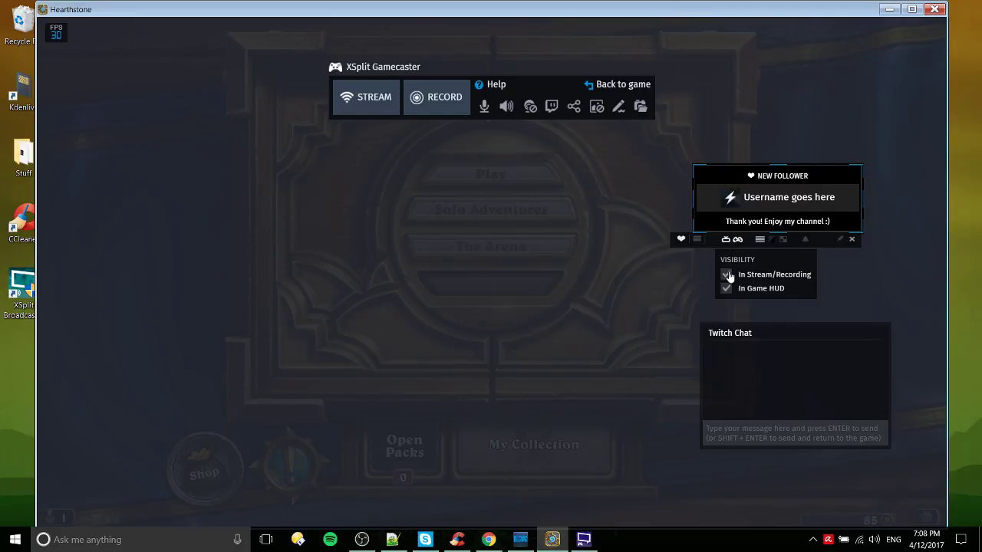
pyautogui.click(726, 275)
pyautogui.click(726, 278)
pyautogui.click(759, 239)
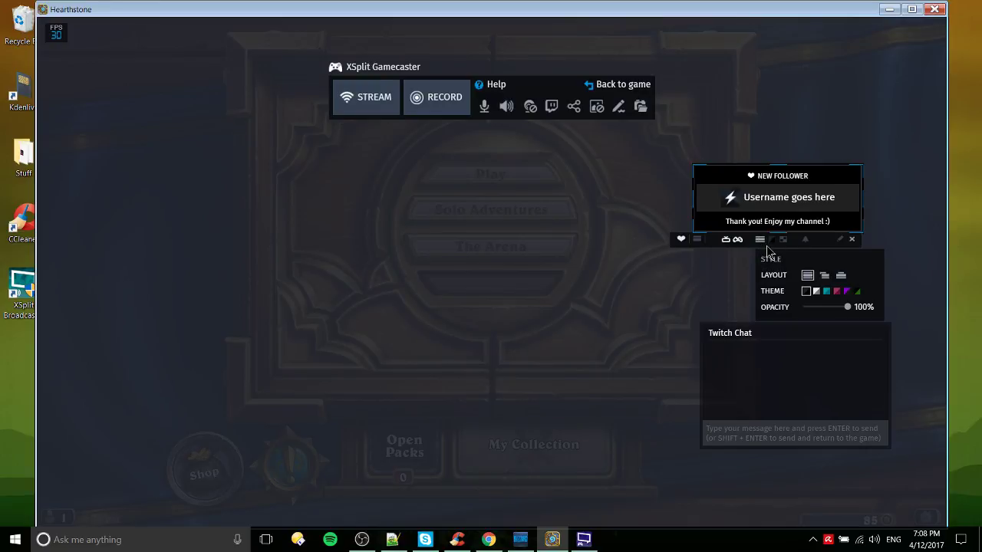
pyautogui.click(827, 291)
pyautogui.click(815, 292)
# Shift the Twitch chat panel slightly, look over the overlay's web camera and sound controls, and return to the game
pyautogui.click(756, 315)
pyautogui.click(598, 147)
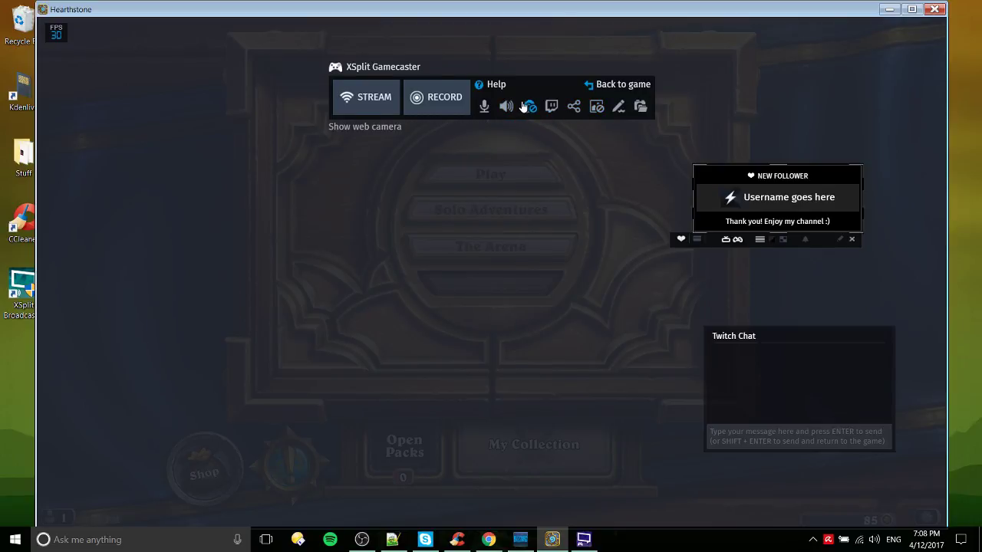
pyautogui.moveTo(506, 112)
pyautogui.moveTo(778, 357)
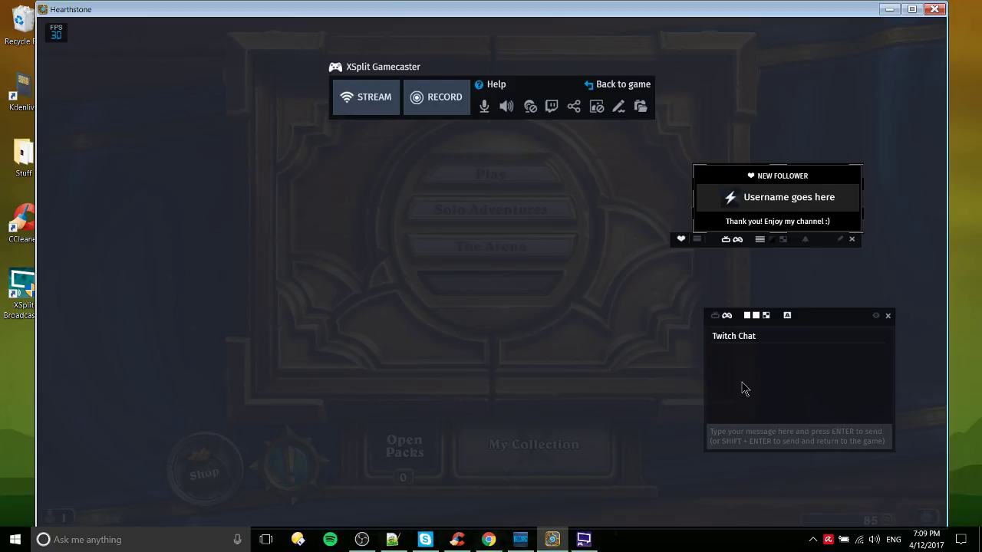
pyautogui.hotkey('ctrl', 'Tab')
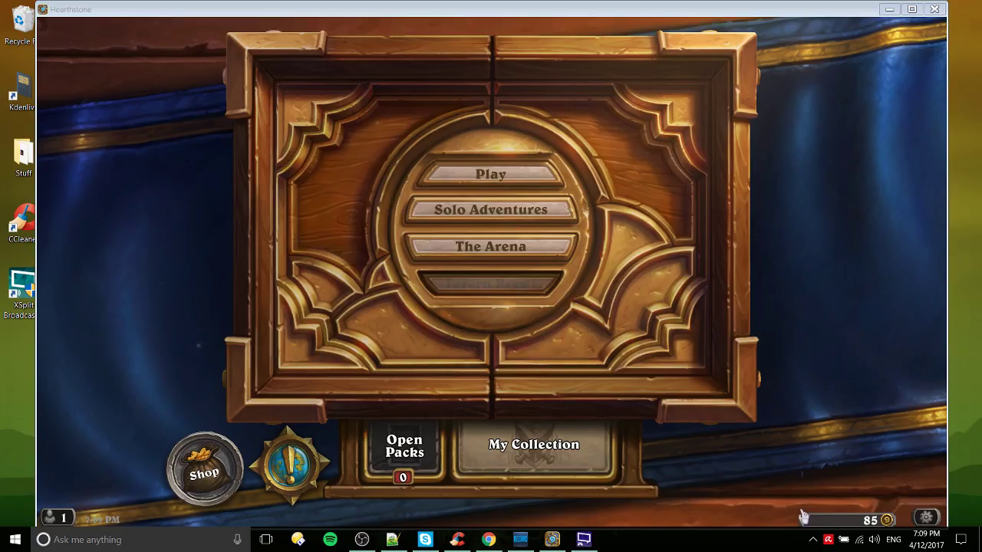